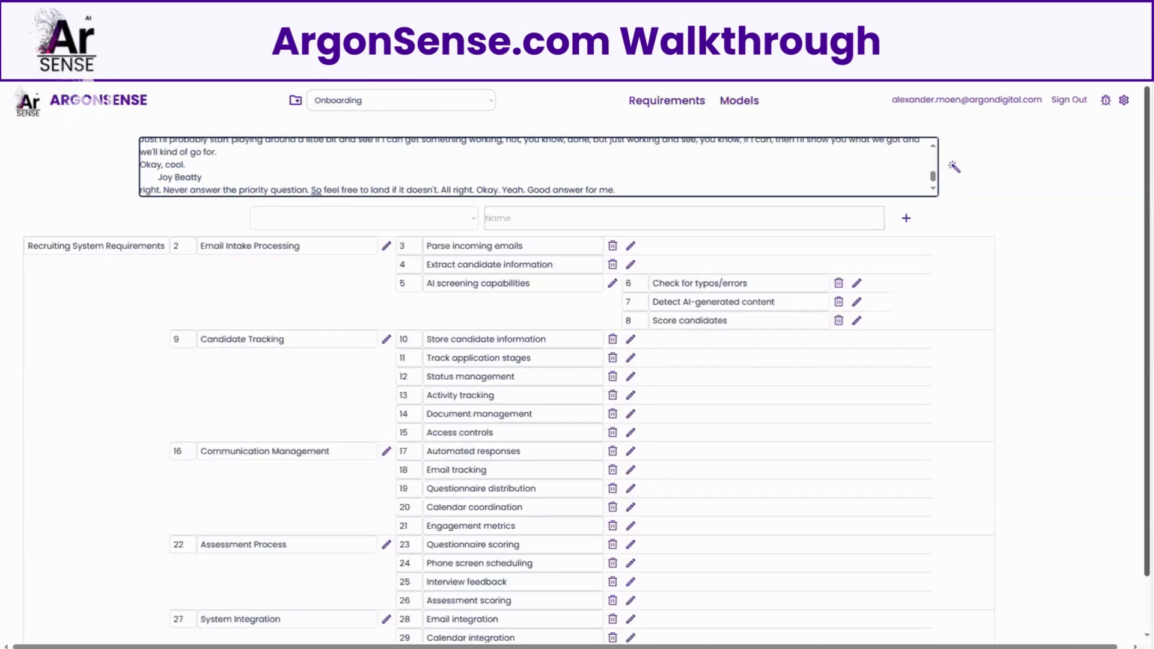
Step: Replace the word "Requirements" in the root feature name with "asdfjkasdfk;ljd"
double_click(138, 245)
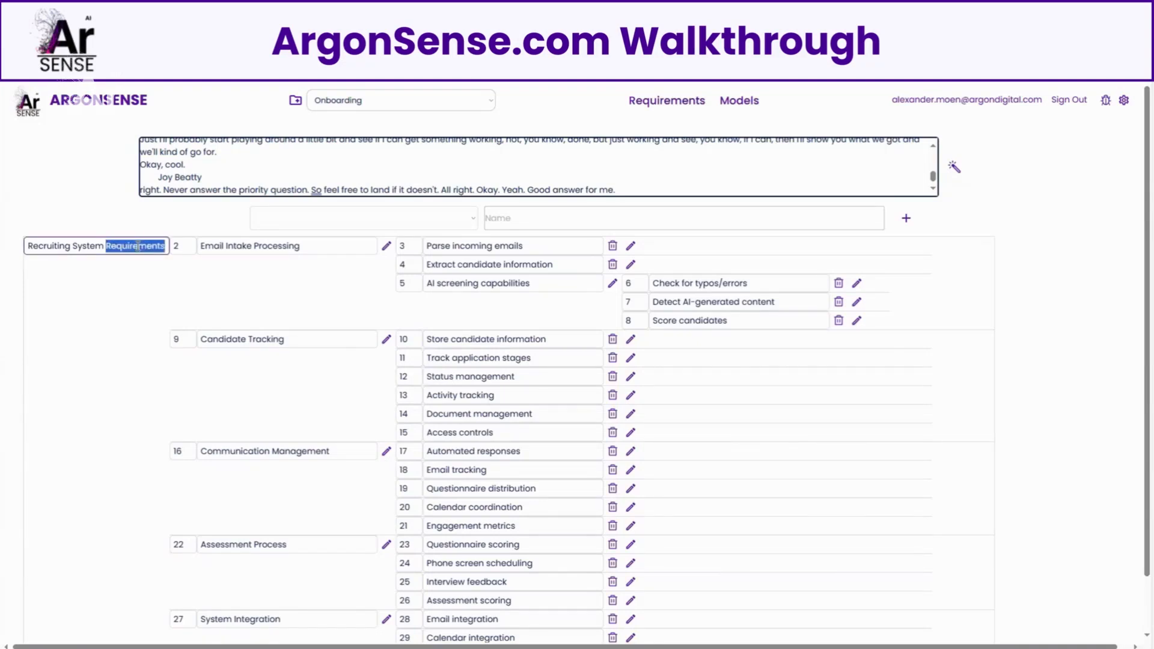
type("asdfjka;dfk;ljd")
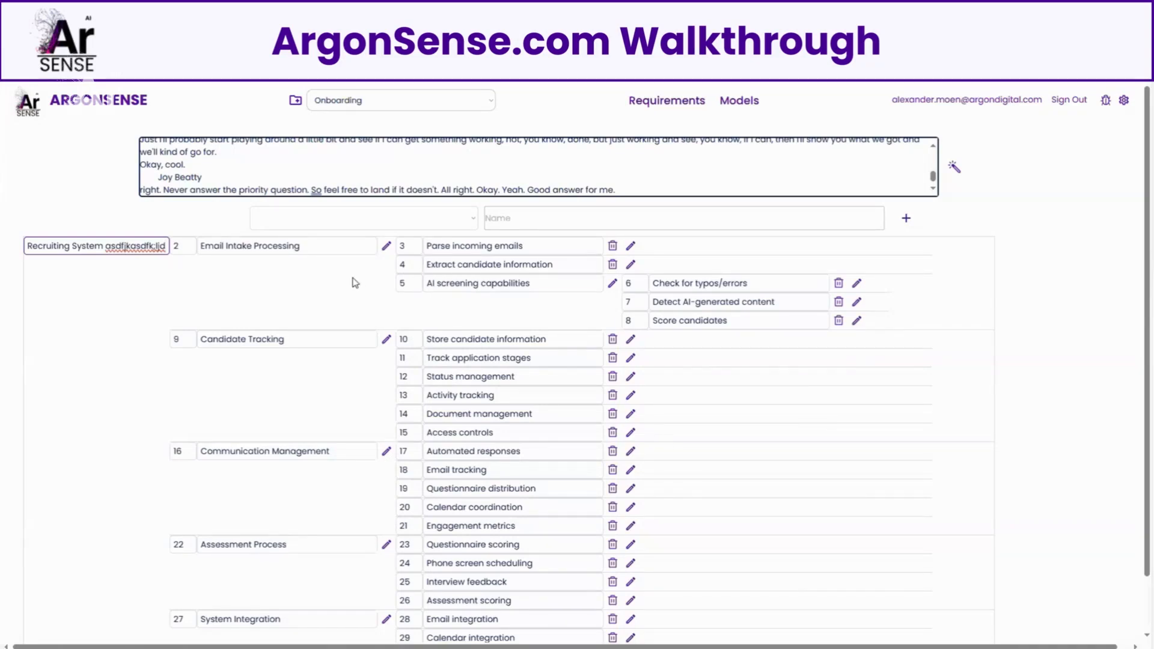
Step: Enter "Type something" as a new feature under the Assessment Process parent
left_click(445, 219)
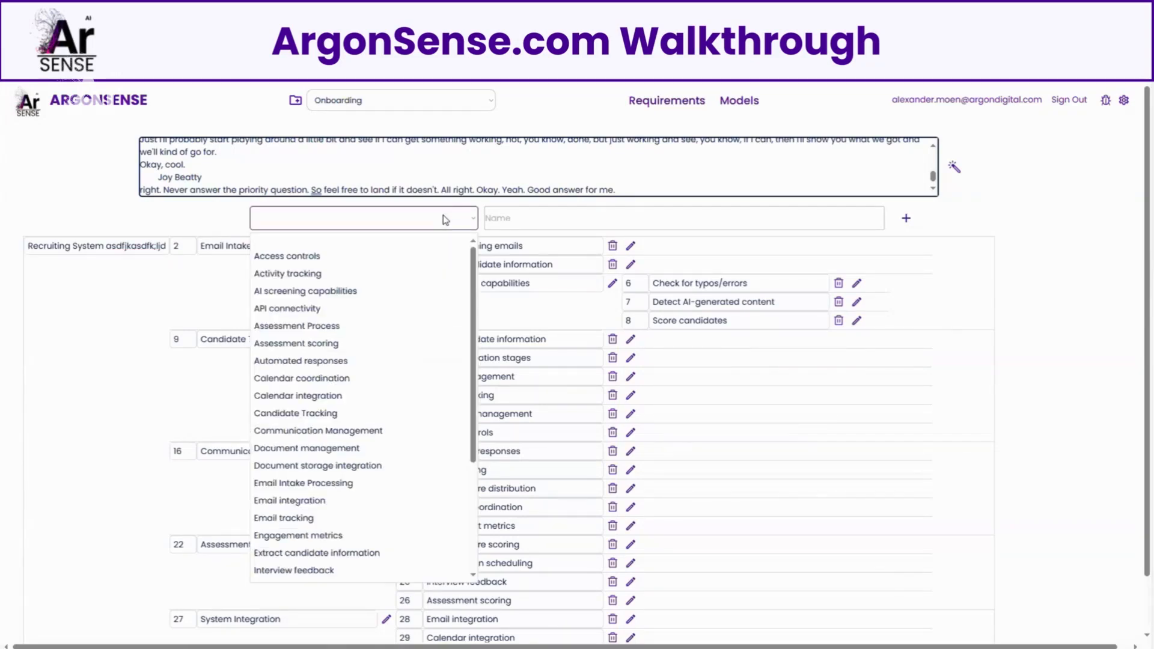
left_click(390, 324)
left_click(607, 217)
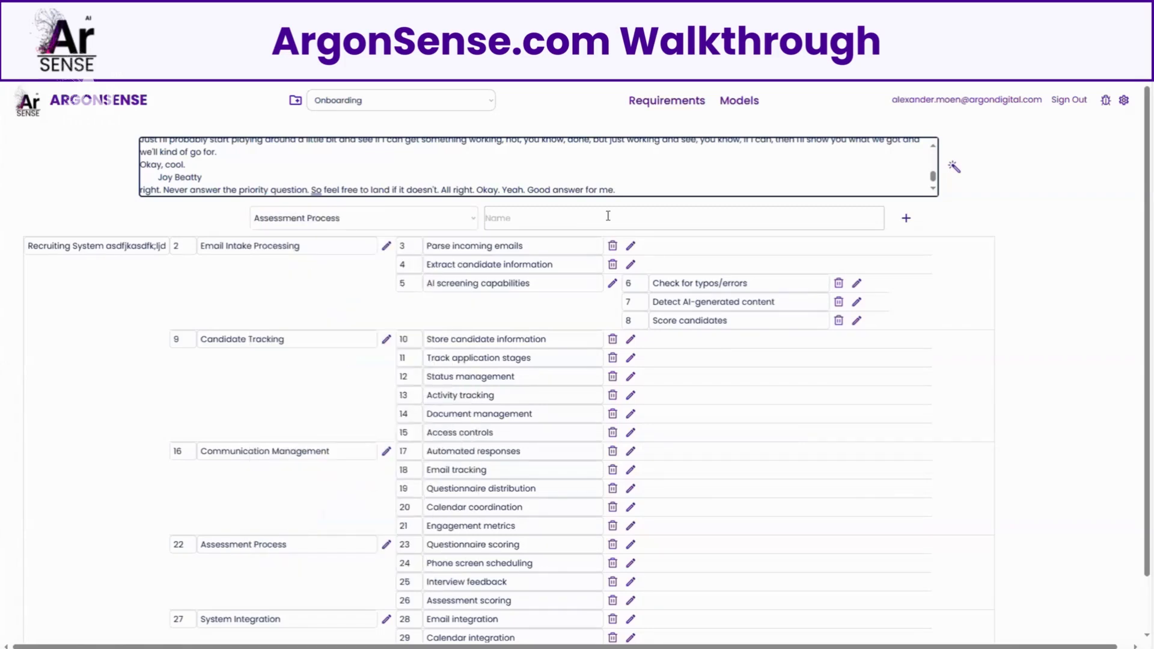
type("Type something")
left_click(906, 220)
Step: Replace "errors" with "Type" in the "Check for typos/errors" feature name
double_click(760, 284)
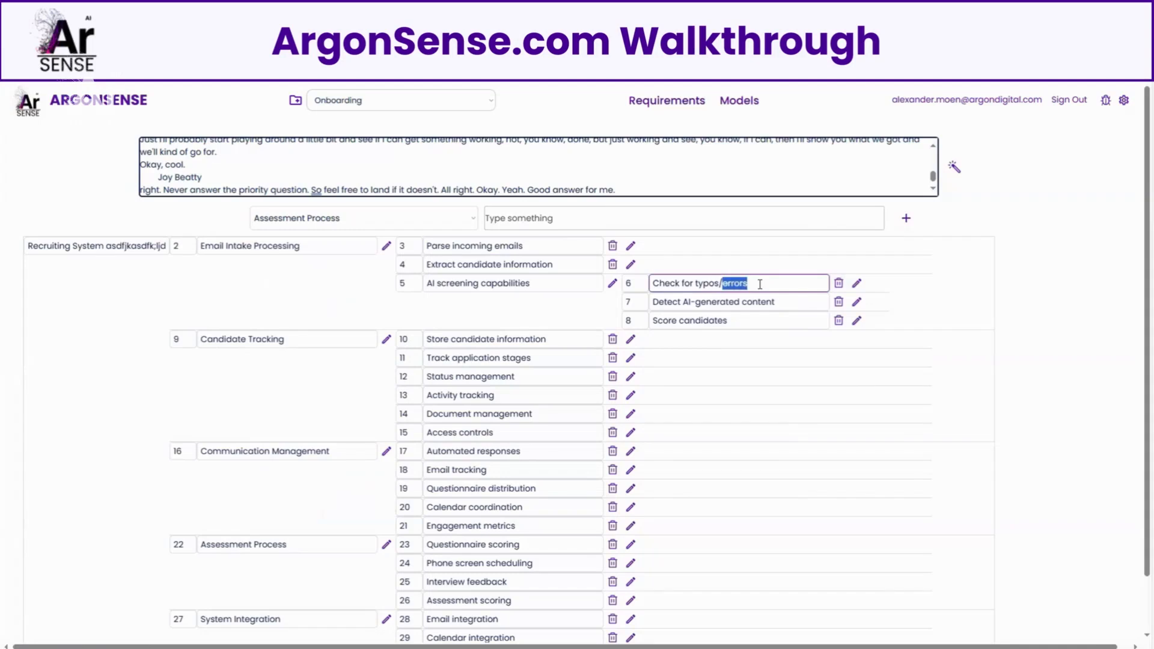
type("Type")
left_click(1030, 316)
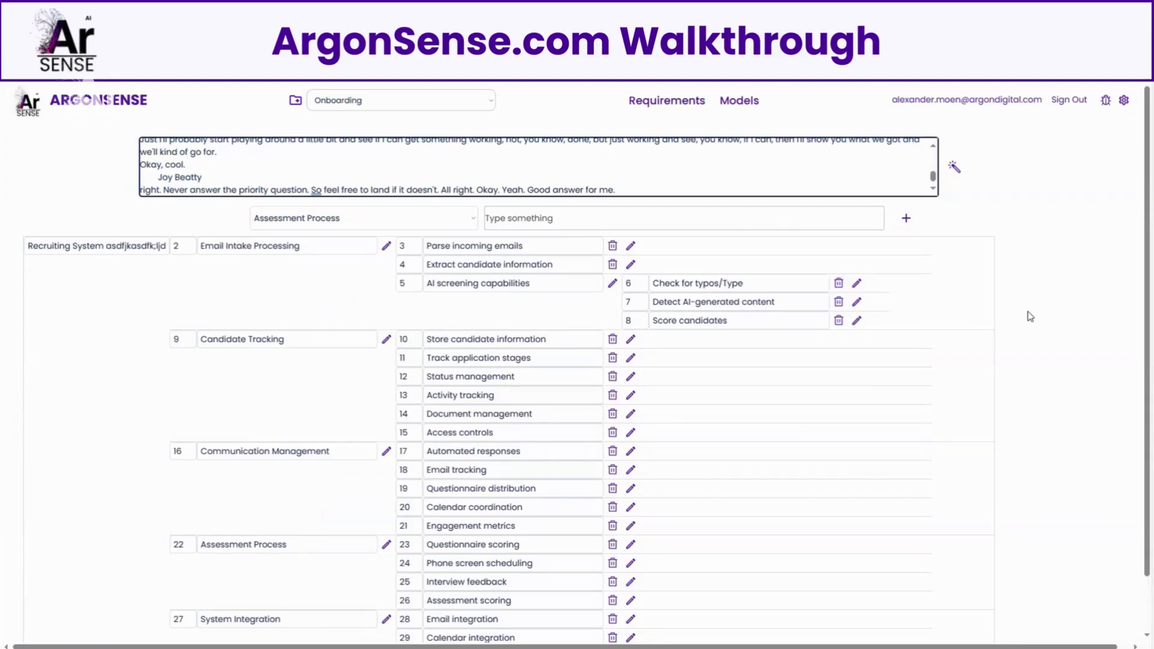
Step: Go to the Onboarding project's requirements page and check its list of uploaded files
left_click(664, 103)
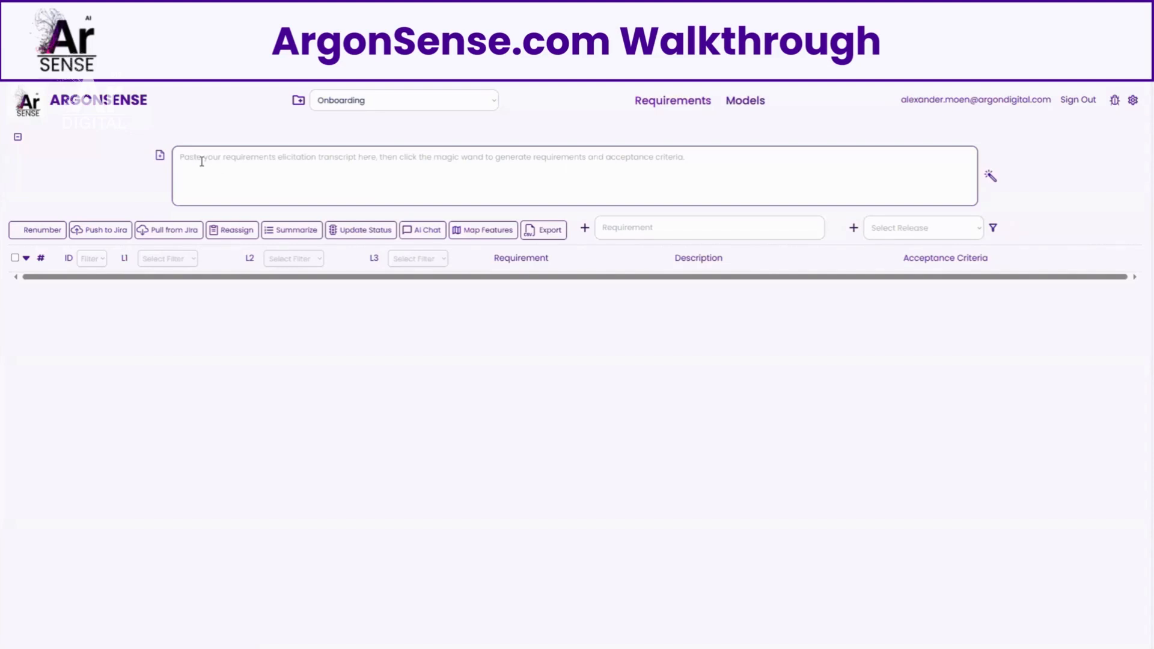
left_click(160, 156)
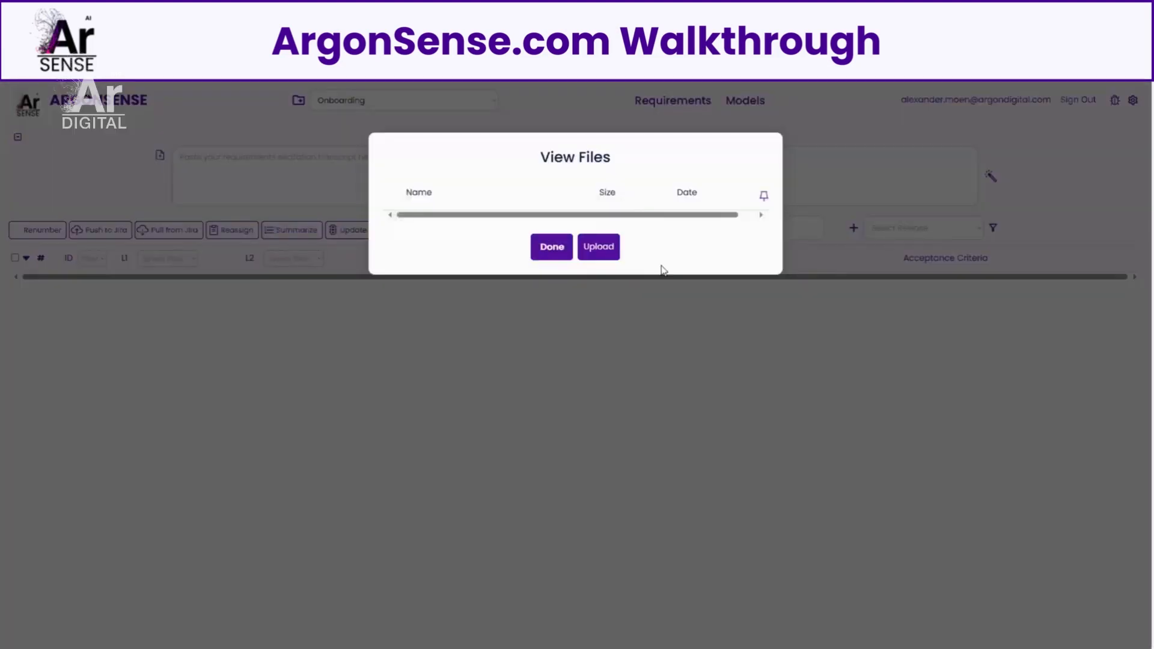
left_click(815, 172)
Step: Paste the elicitation transcript and generate requirements with acceptance criteria from it
left_click(344, 156)
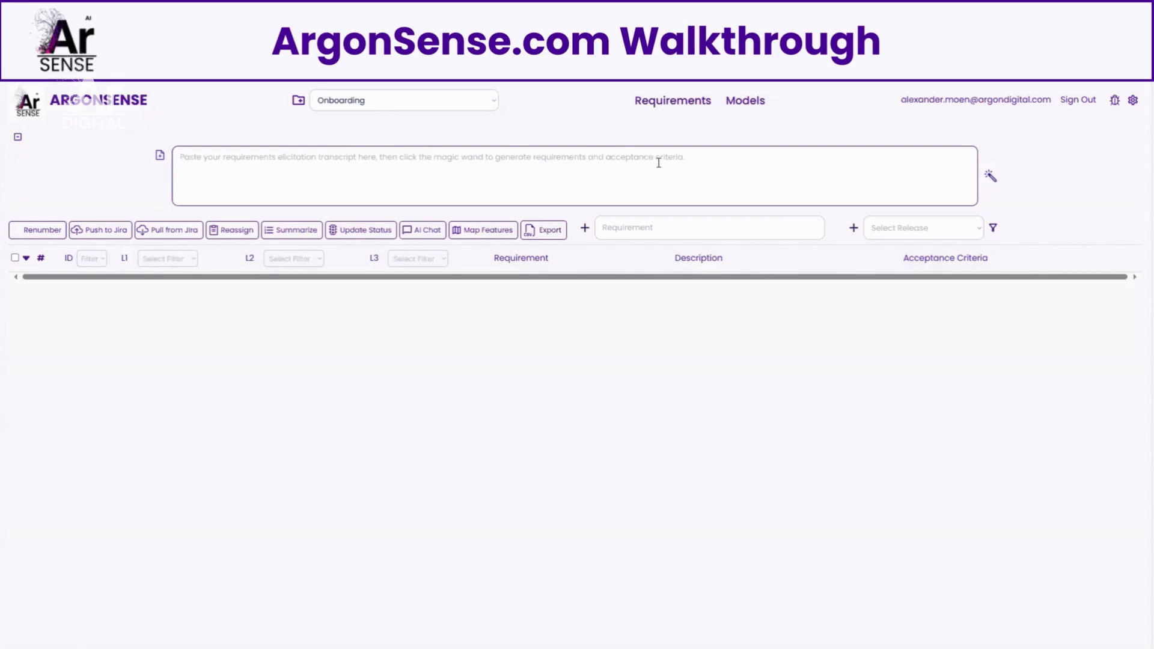
key("ctrl+v")
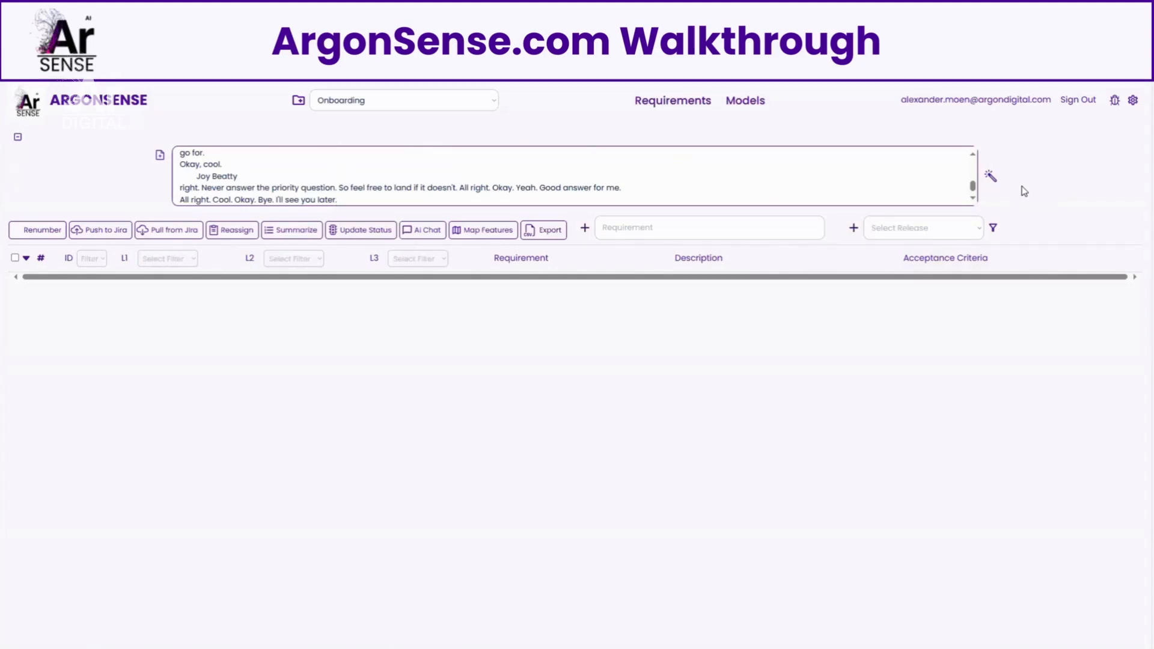
left_click(995, 179)
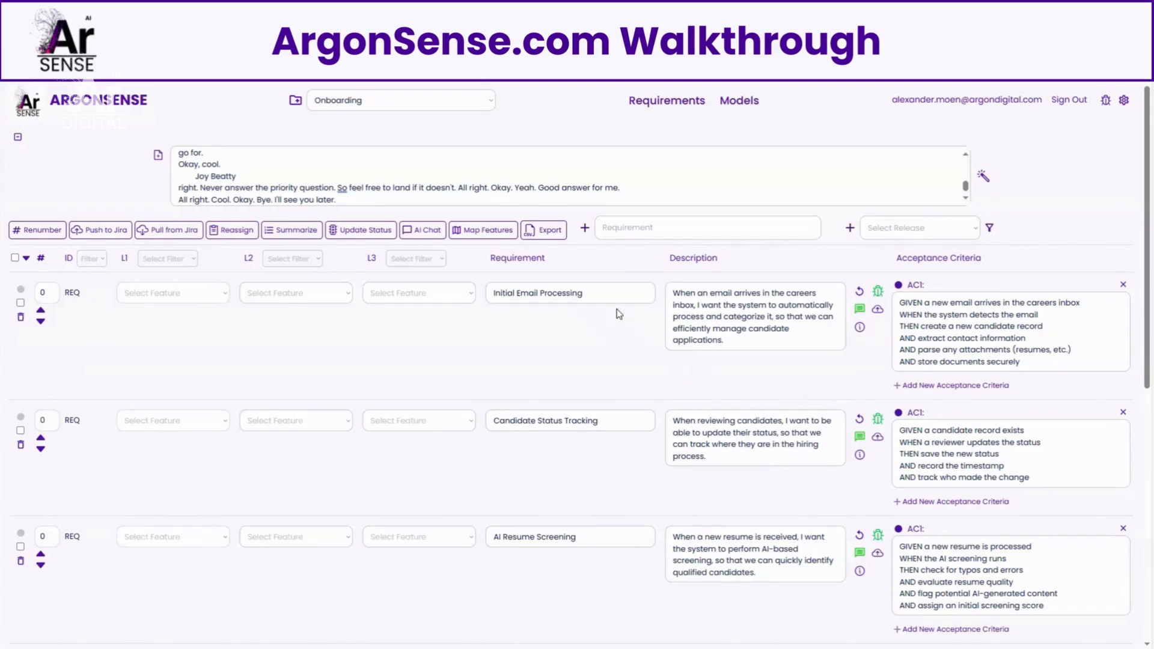
Step: Inspect the Initial Email Processing requirement's acceptance criterion and its status and bug report settings, leaving them unchanged
left_click(970, 350)
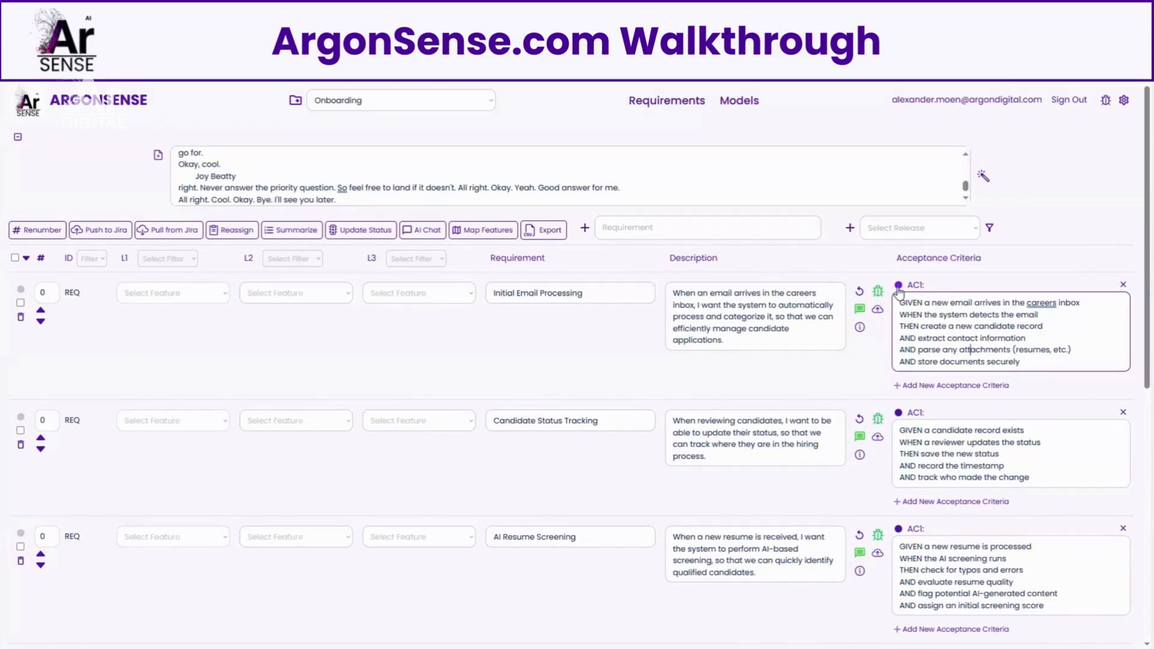
left_click(898, 289)
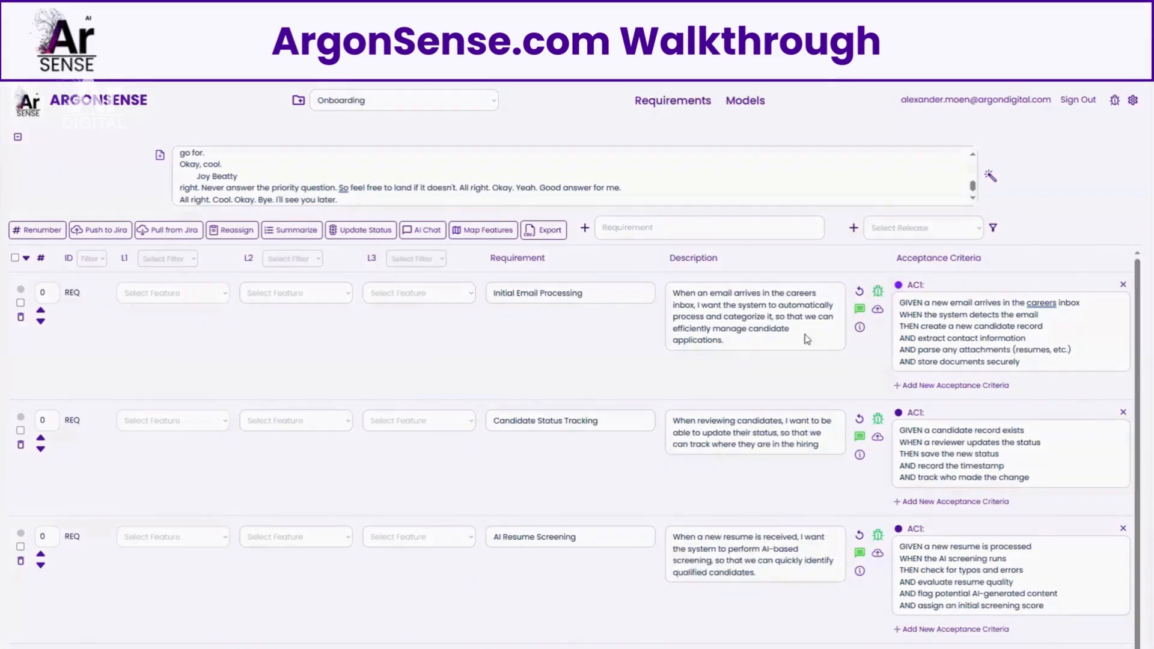
left_click(278, 312)
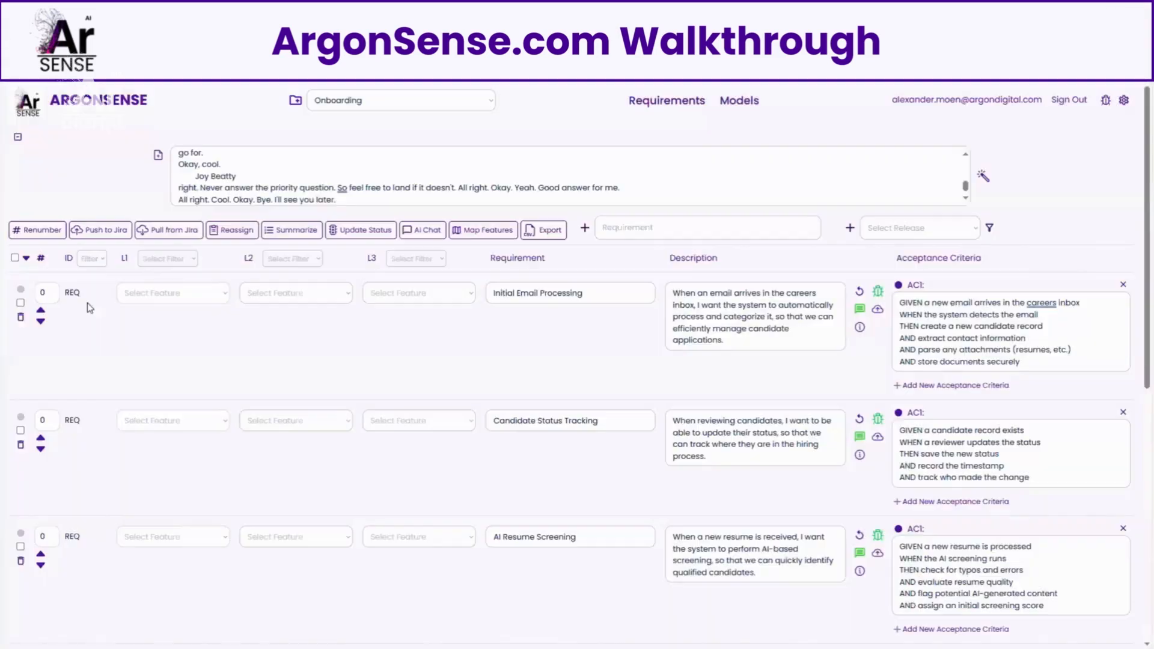
left_click(21, 289)
left_click(573, 318)
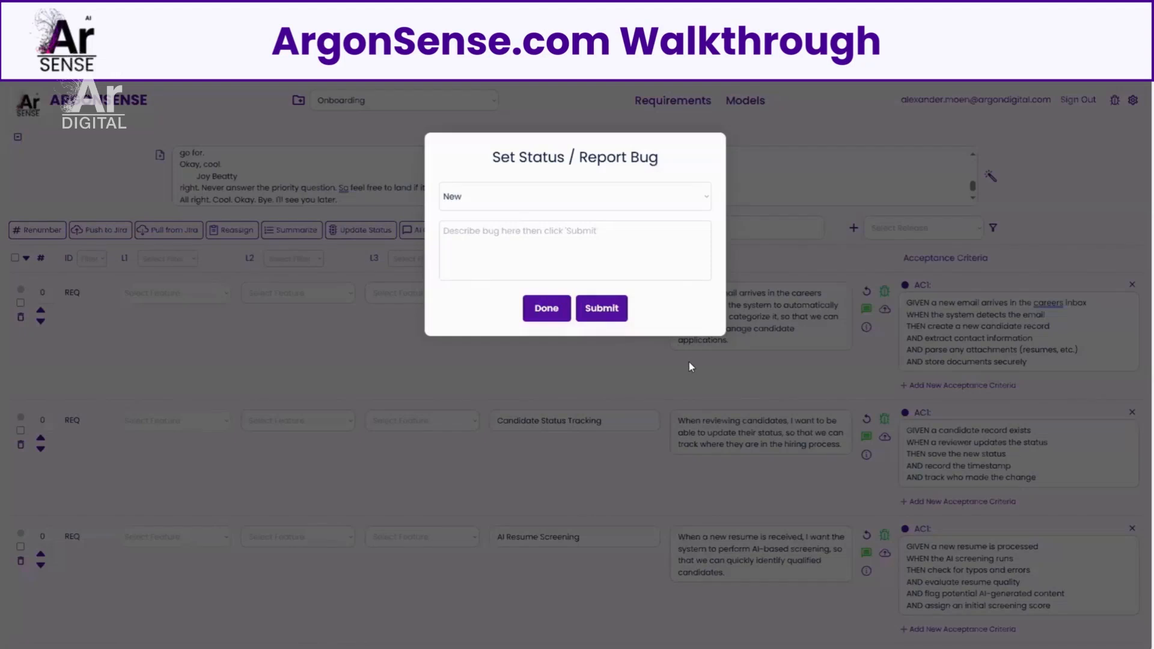
left_click(689, 362)
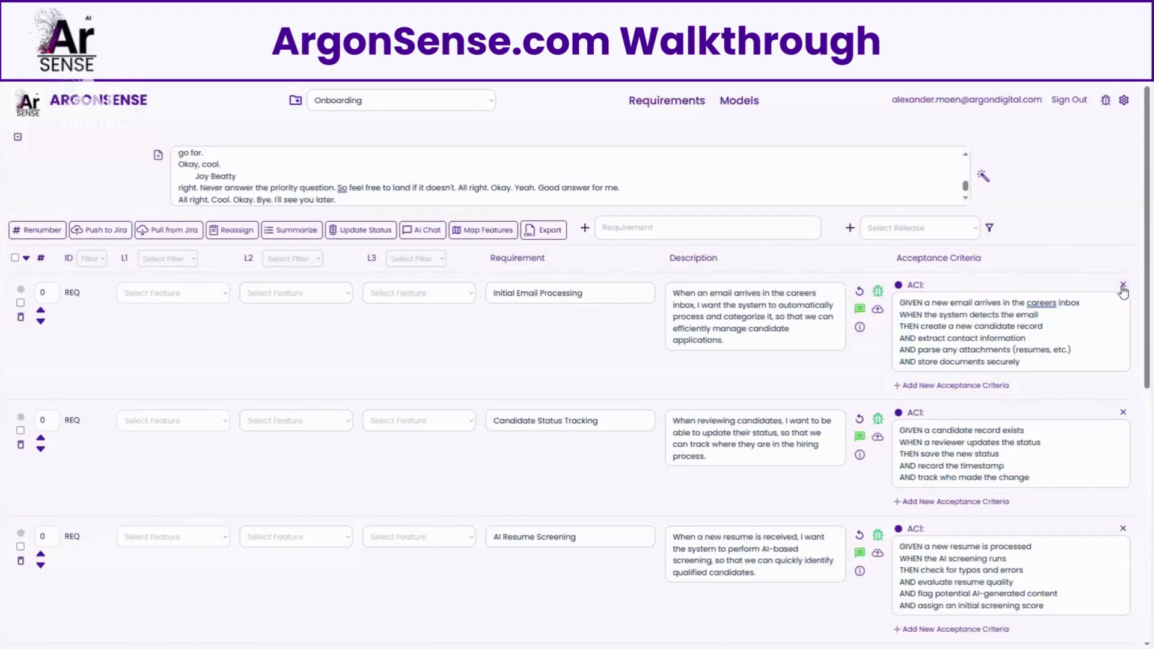
Step: Look at the new requirement entry field and the search fields of the requirement columns
left_click(649, 229)
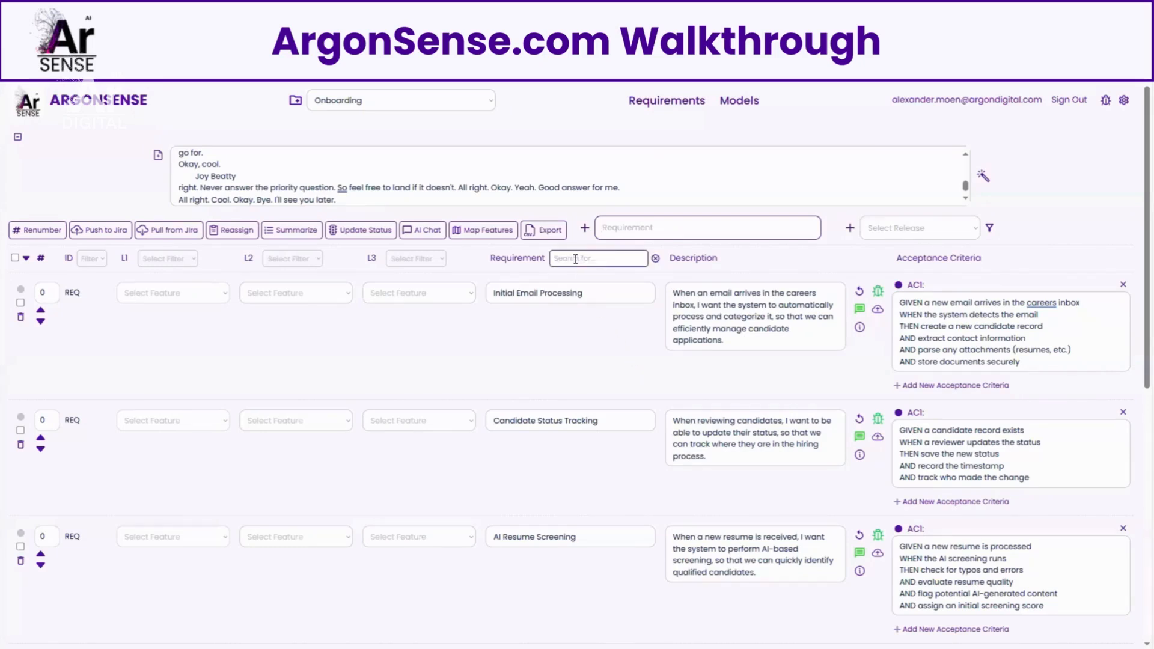
left_click(602, 258)
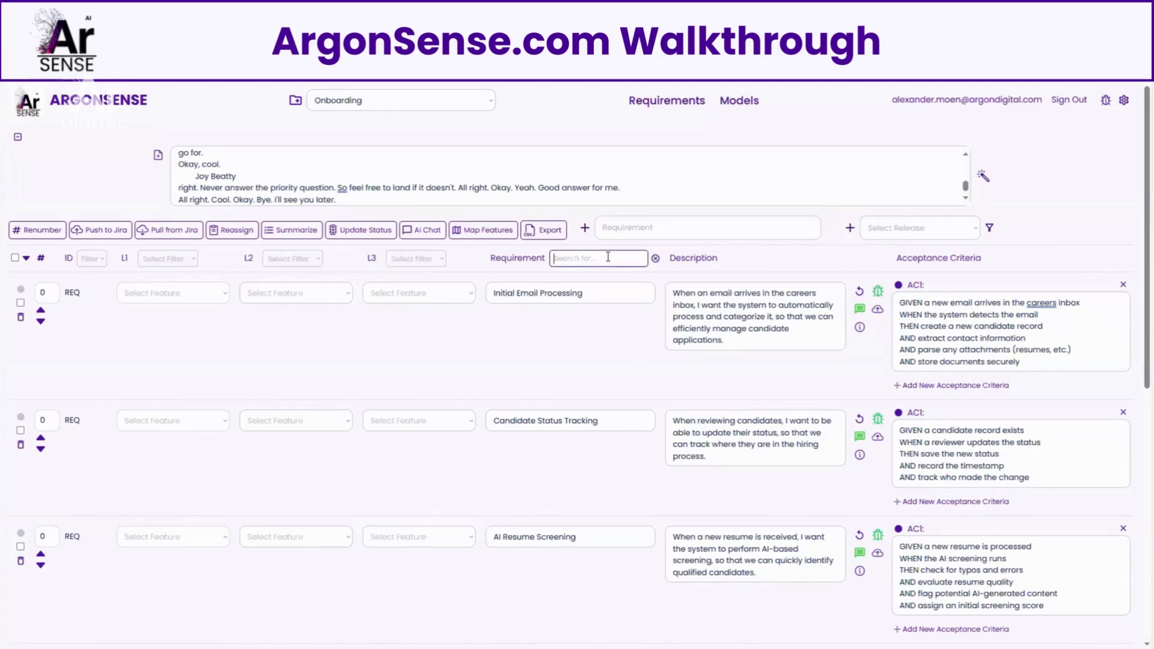
mouse_move(1047, 259)
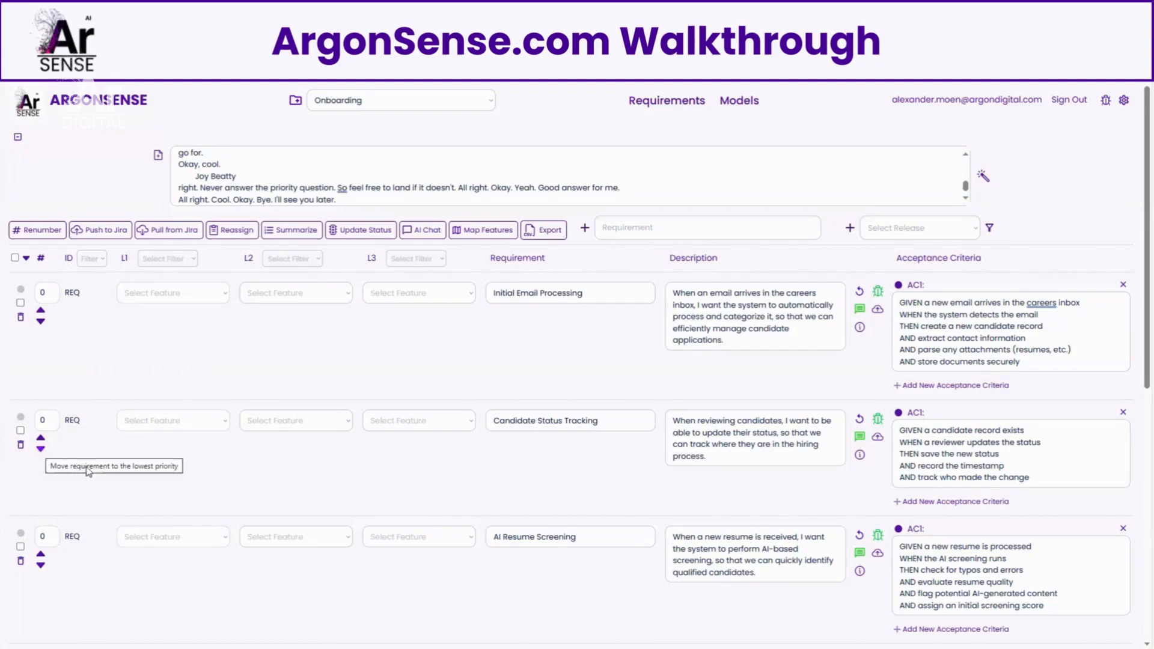
Step: Set the Candidate Status Tracking requirement's priority number to 3 and renumber all requirements
left_click(49, 419)
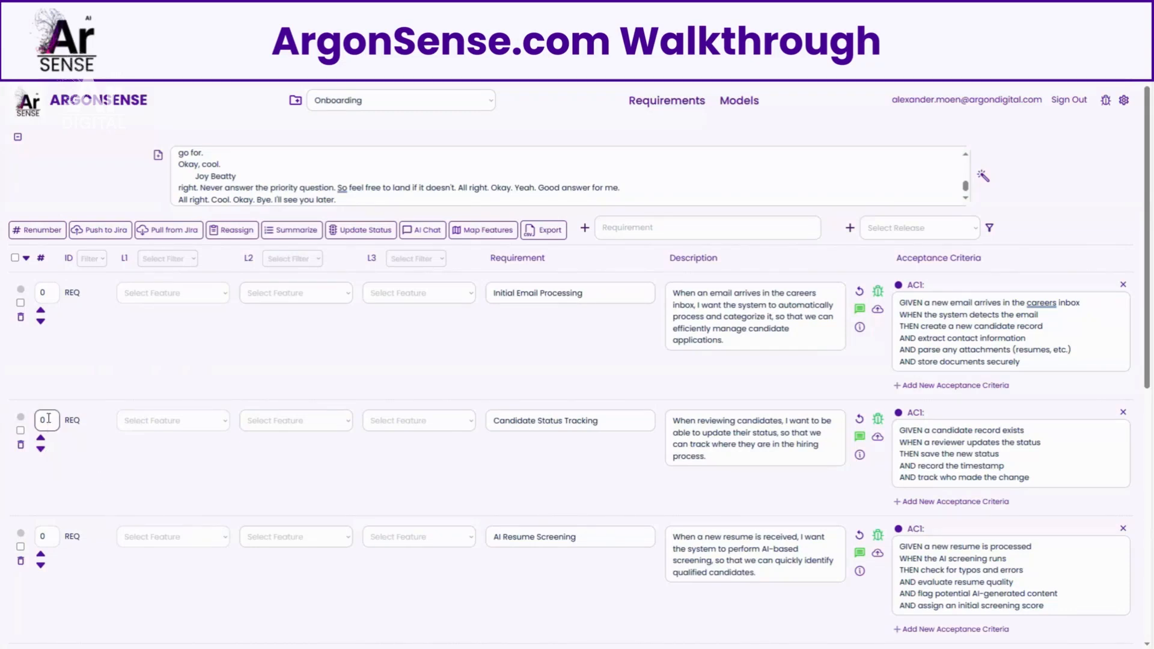
key("BackSpace")
type("3")
left_click(42, 231)
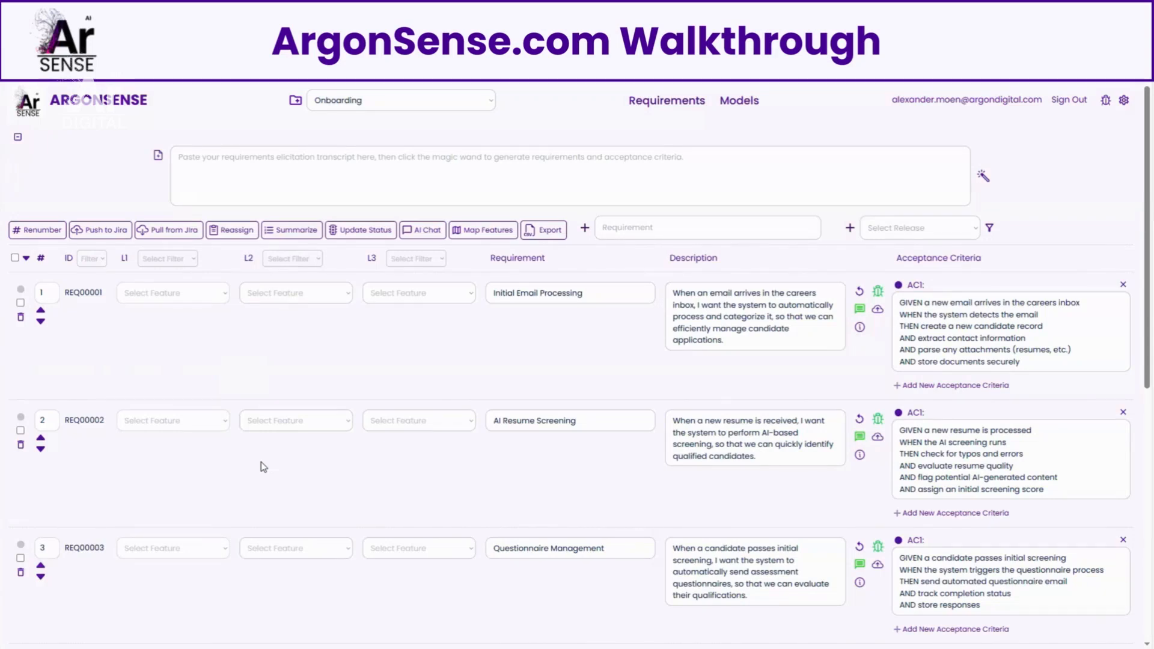
Step: Check which L1 features can be assigned to the Initial Email Processing requirement
left_click(478, 234)
left_click(209, 295)
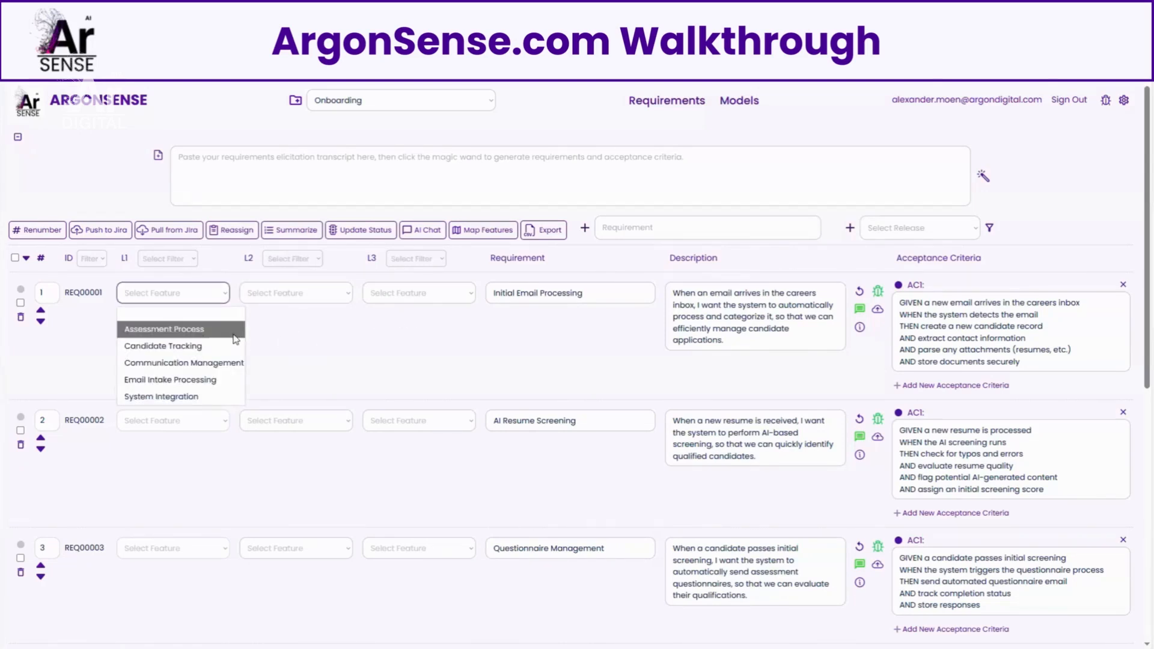
left_click(376, 352)
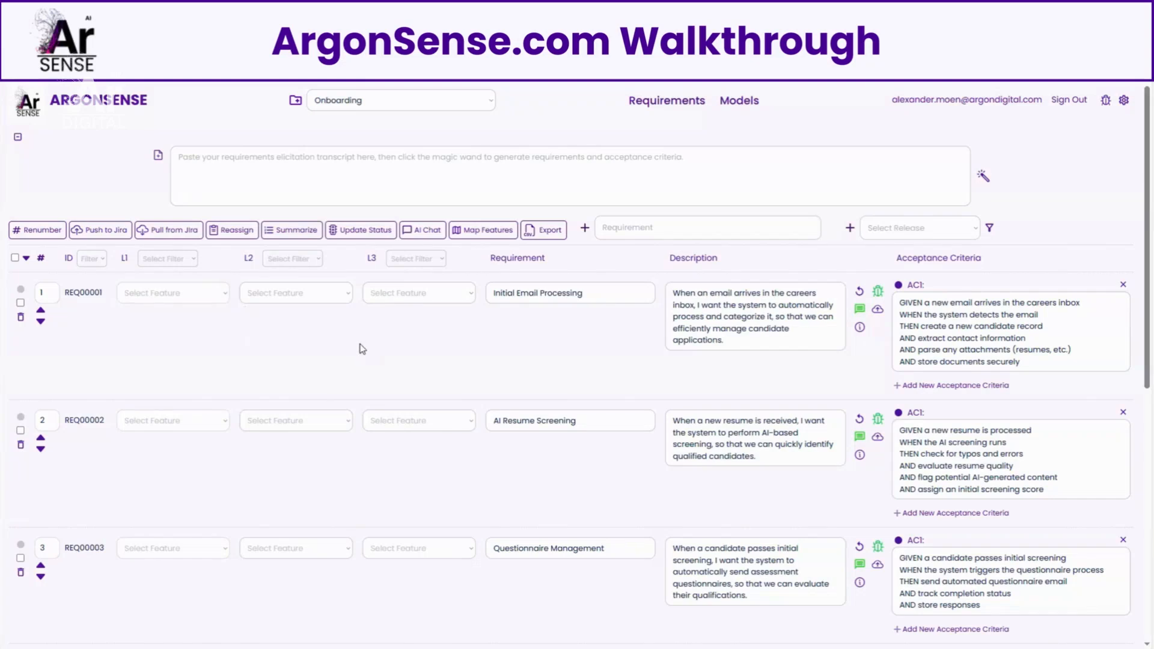